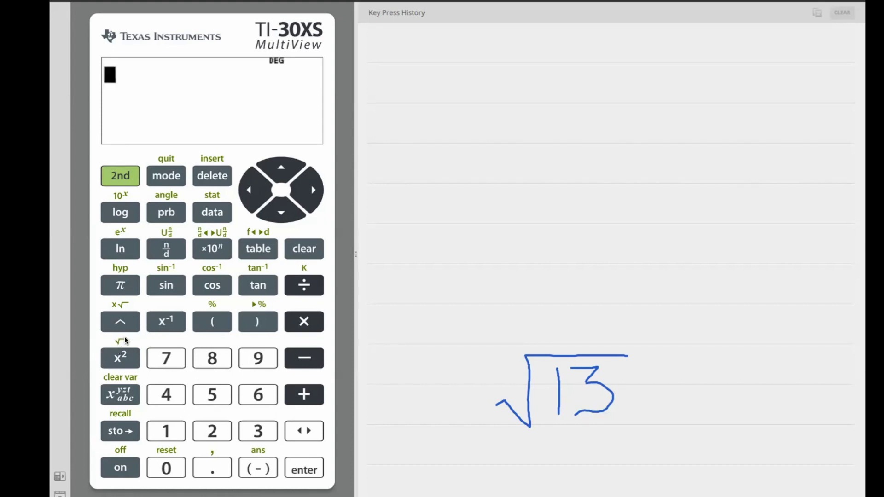
Enter √13 and evaluate it, keeping the exact result √13 on screen
left_click(118, 178)
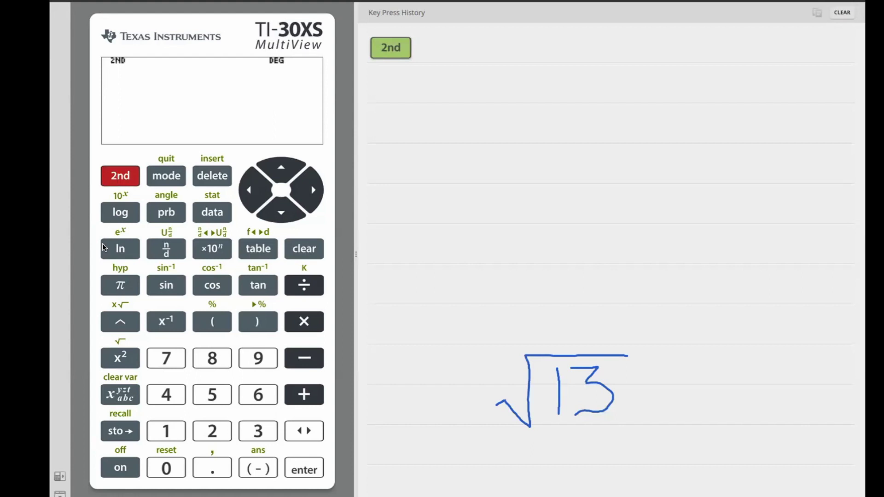
left_click(116, 357)
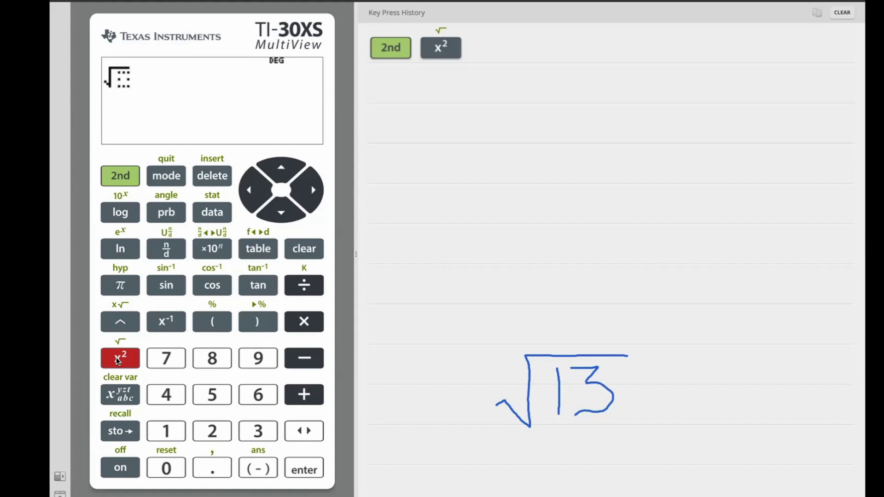
left_click(167, 433)
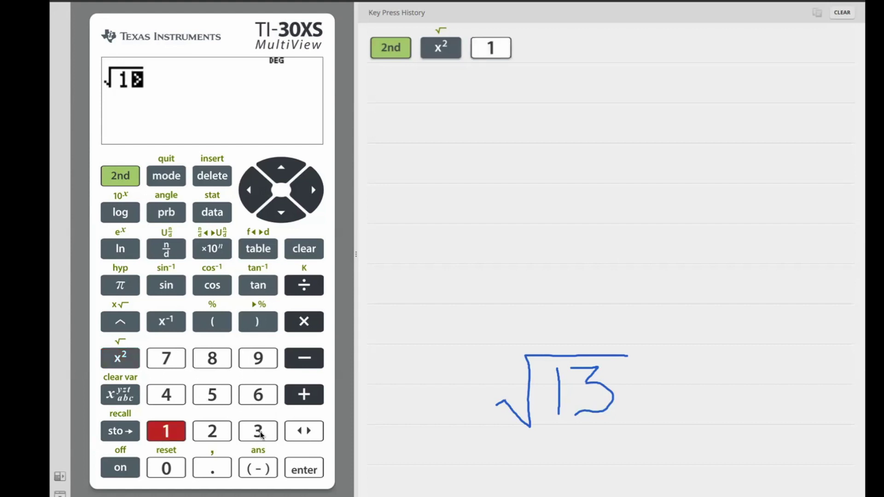
left_click(260, 433)
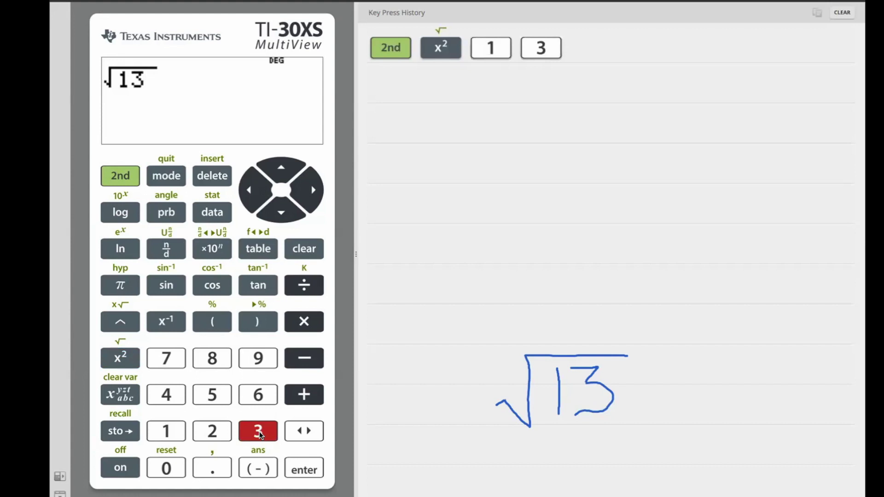
left_click(311, 469)
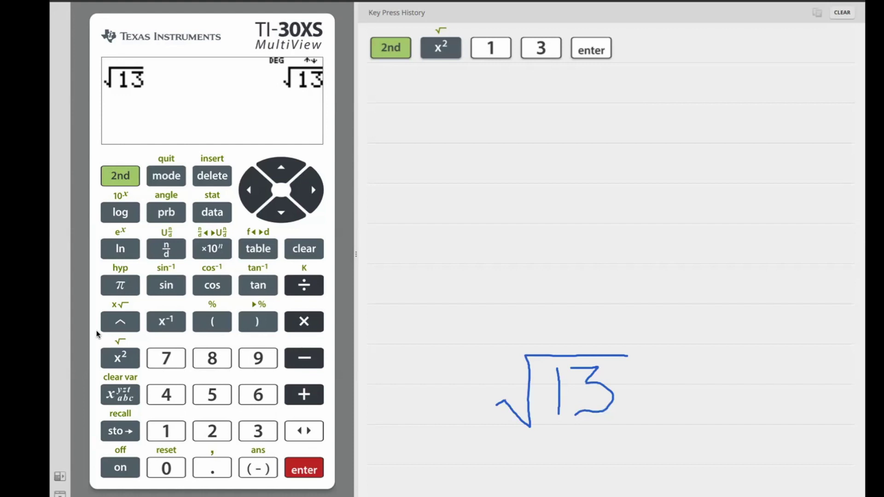
On the mode screen, change the display setting from MATHPRINT to CLASSIC
left_click(167, 175)
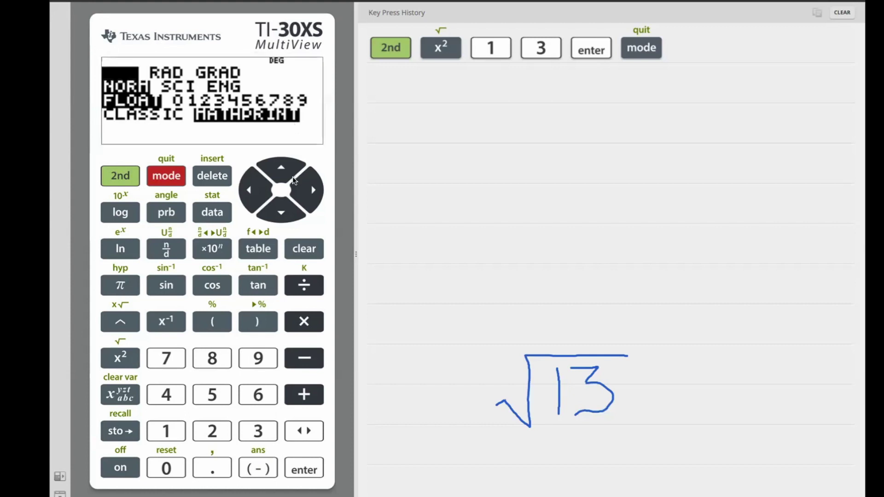
left_click(283, 211)
left_click(283, 211)
left_click(283, 211)
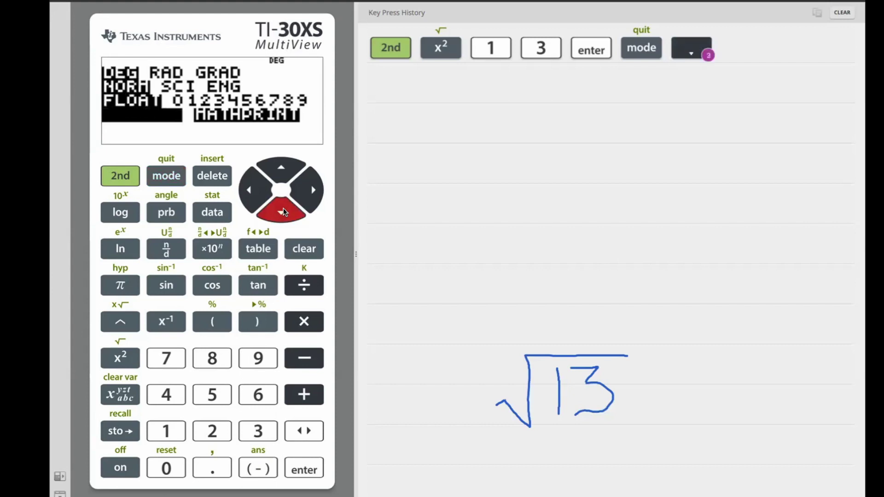
left_click(284, 210)
left_click(304, 468)
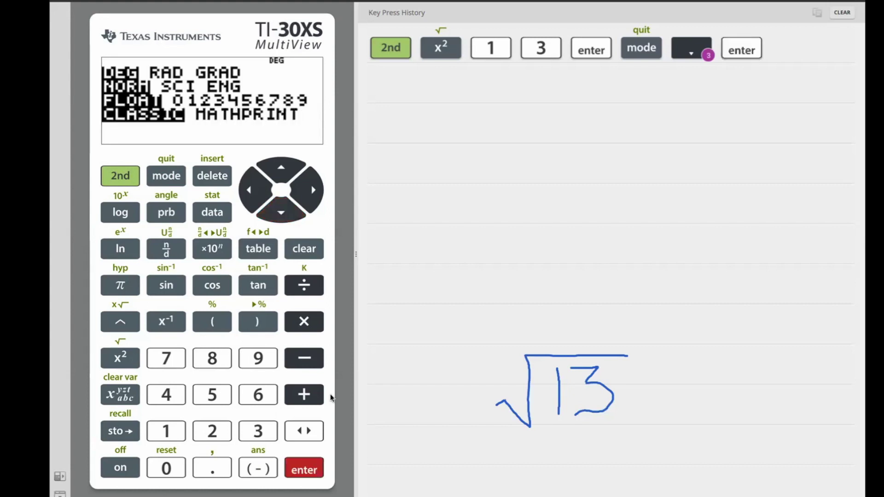
Return to a blank entry line and evaluate √(13) as the decimal 3.605551275
left_click(297, 252)
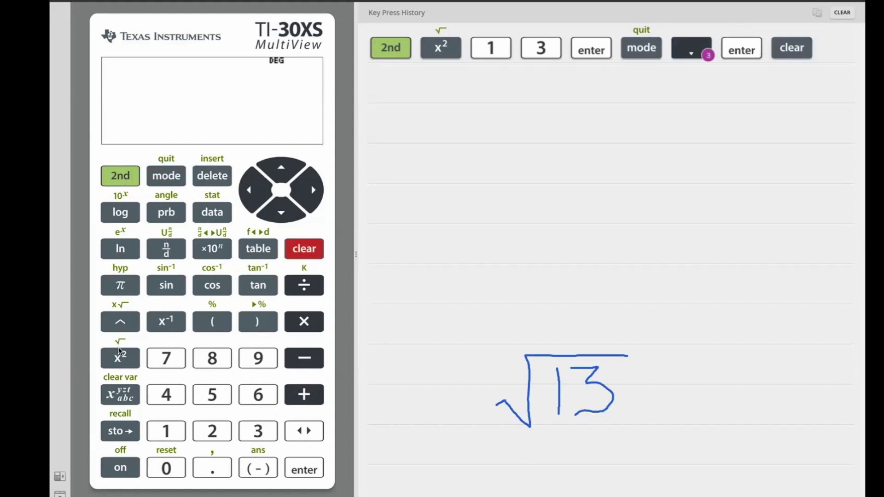
left_click(109, 175)
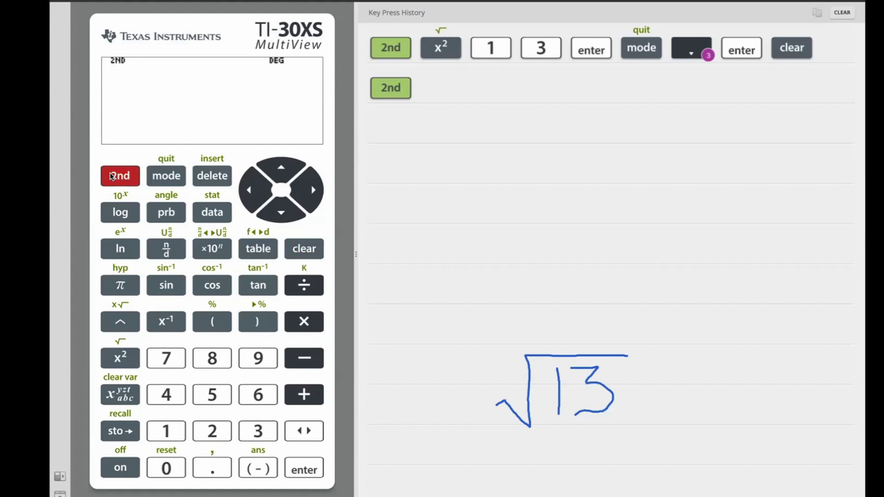
left_click(117, 355)
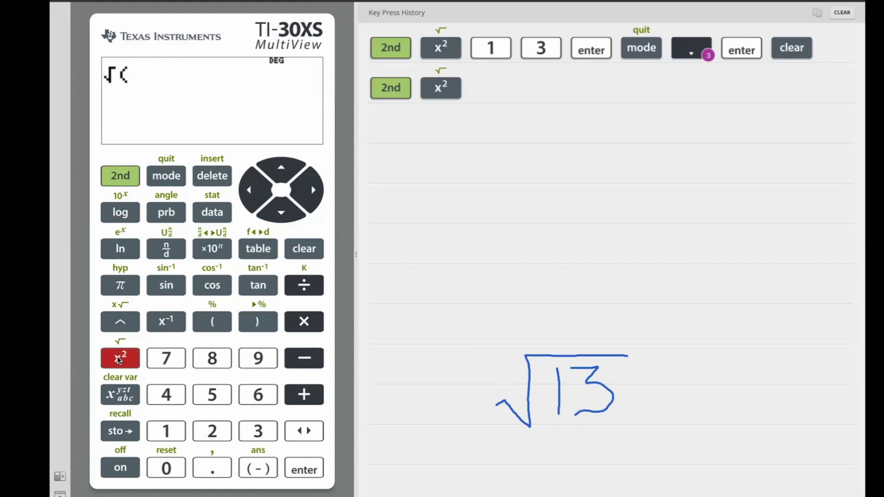
left_click(165, 431)
left_click(258, 431)
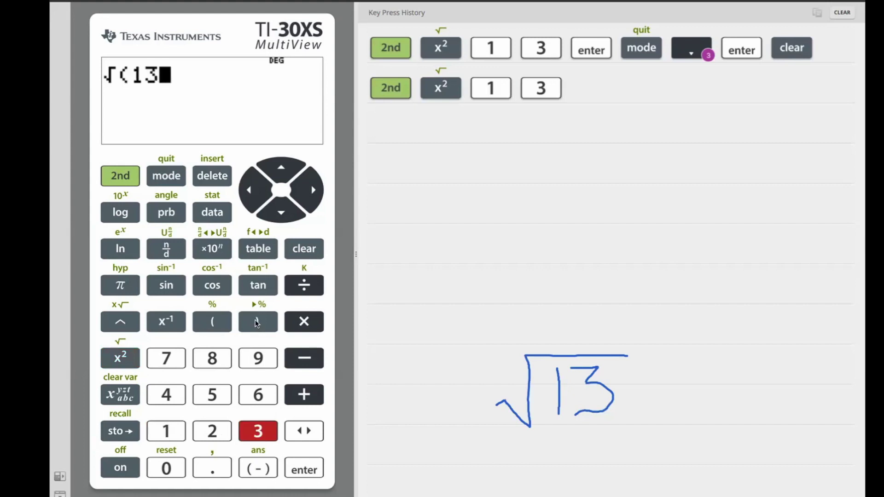
left_click(257, 323)
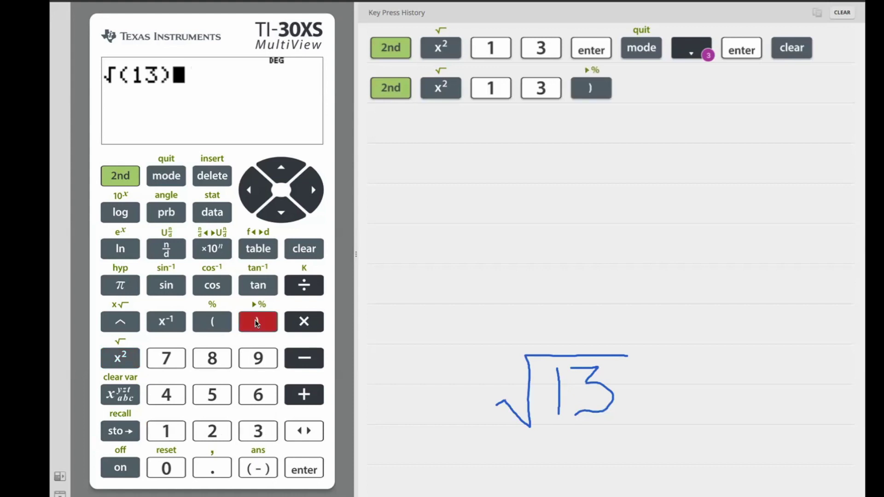
left_click(310, 471)
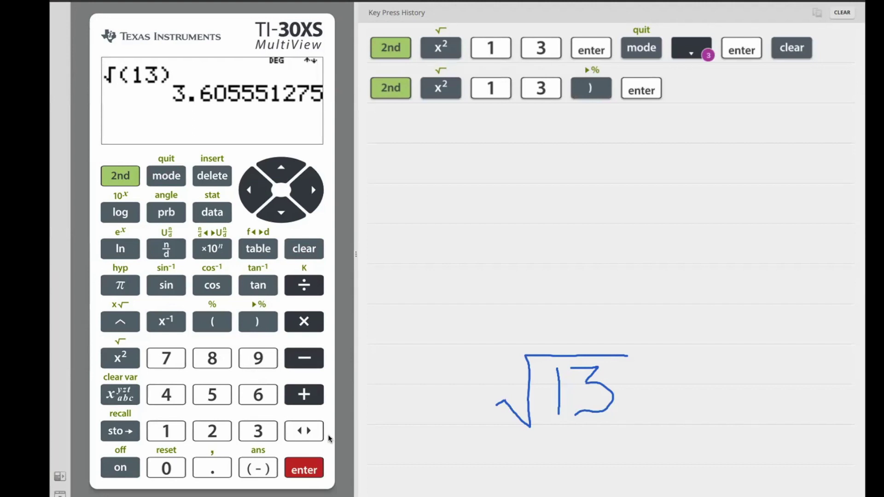
Clear the result, switch the display setting back to MATHPRINT, and return to a blank entry line
left_click(309, 251)
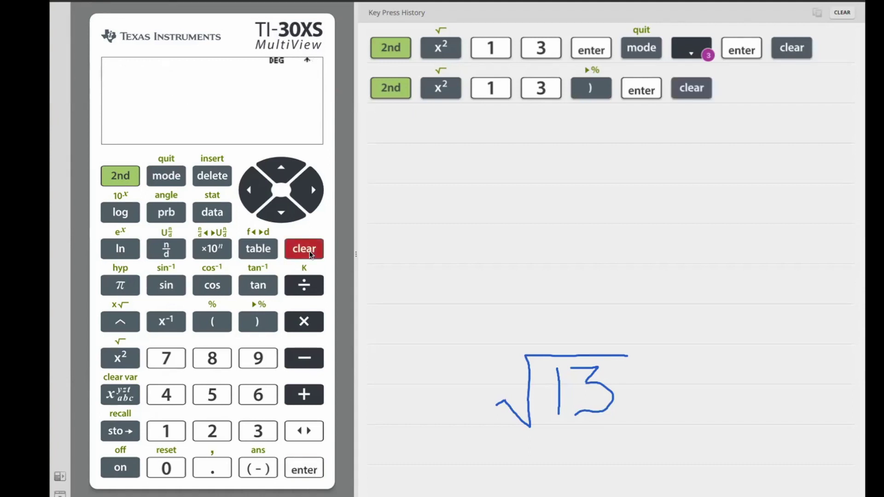
left_click(167, 178)
left_click(279, 214)
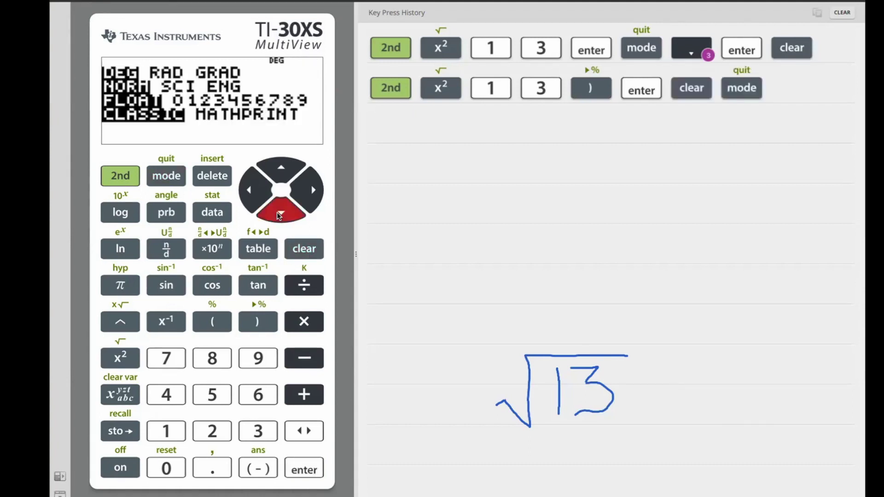
left_click(279, 214)
left_click(279, 215)
left_click(318, 193)
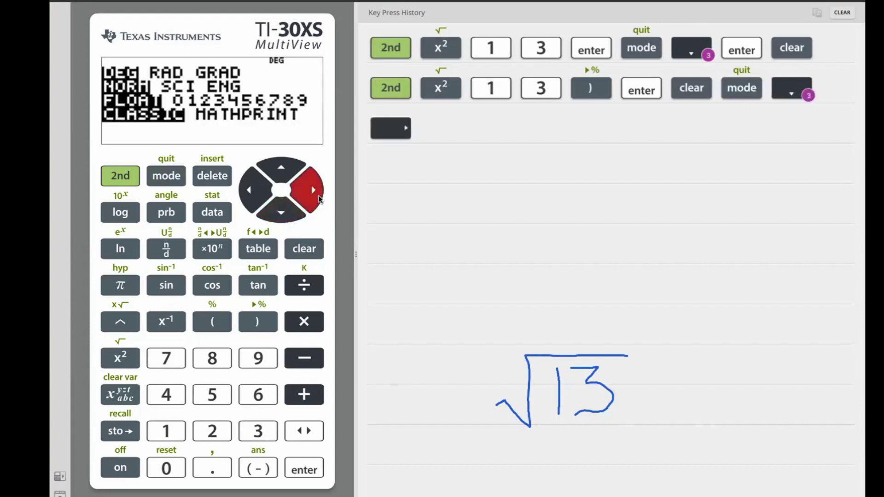
left_click(308, 468)
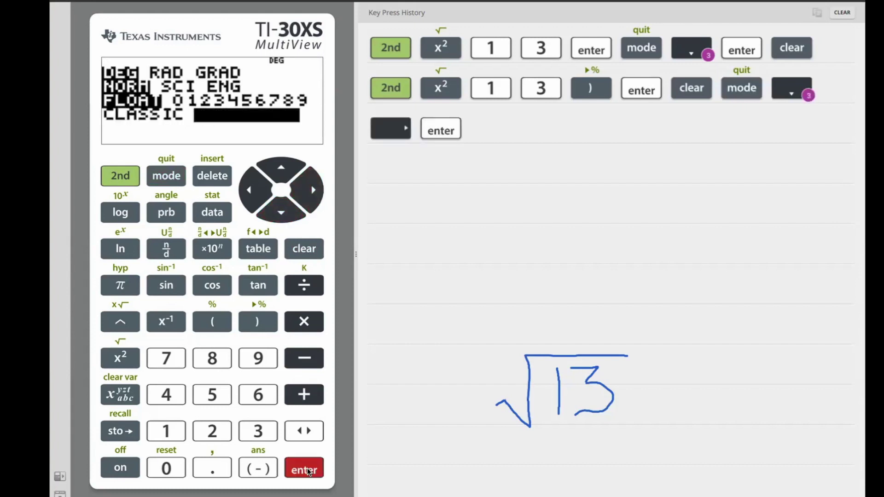
left_click(306, 250)
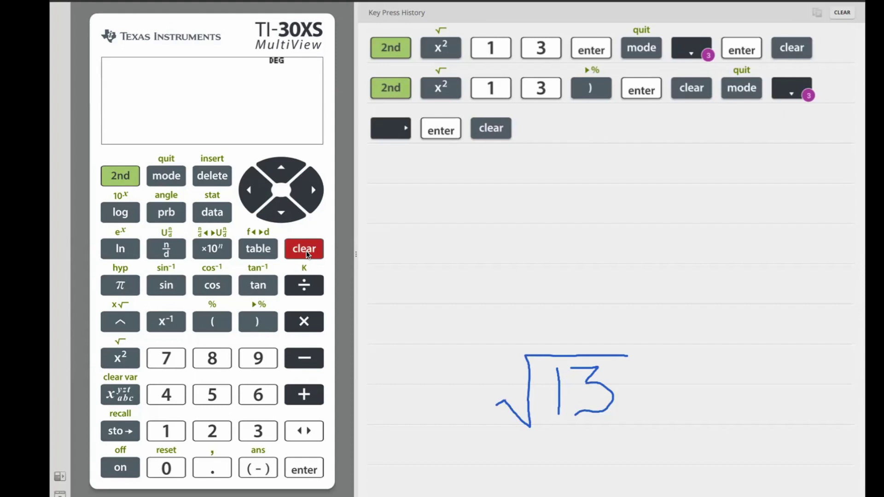
Evaluate √13, toggle it to the decimal 3.605551275, then clear the display
left_click(123, 175)
left_click(113, 358)
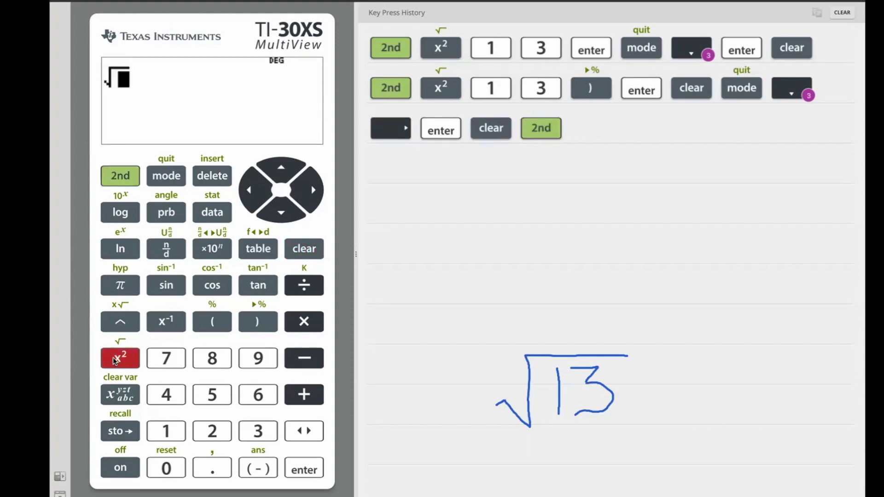
left_click(166, 431)
left_click(258, 431)
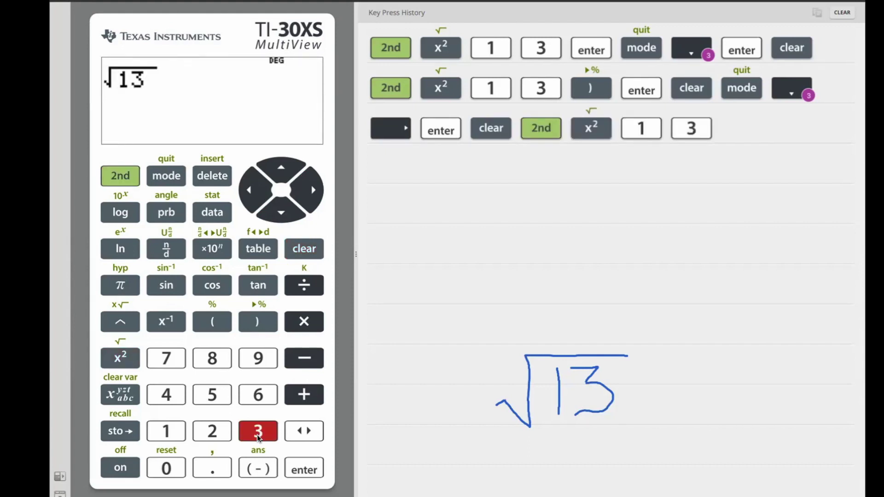
left_click(302, 468)
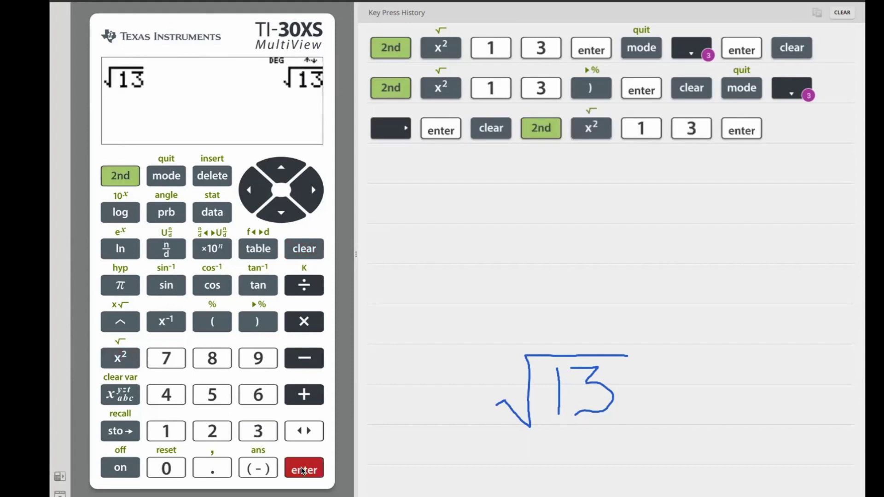
left_click(309, 431)
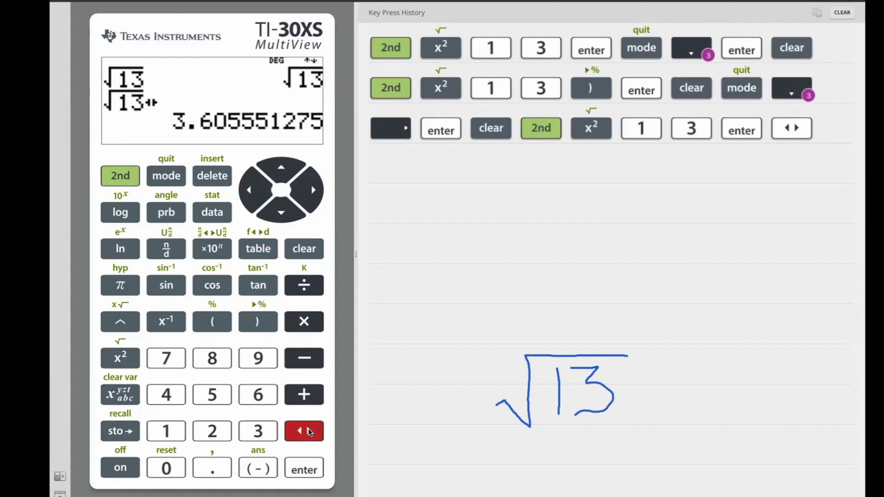
key("Escape")
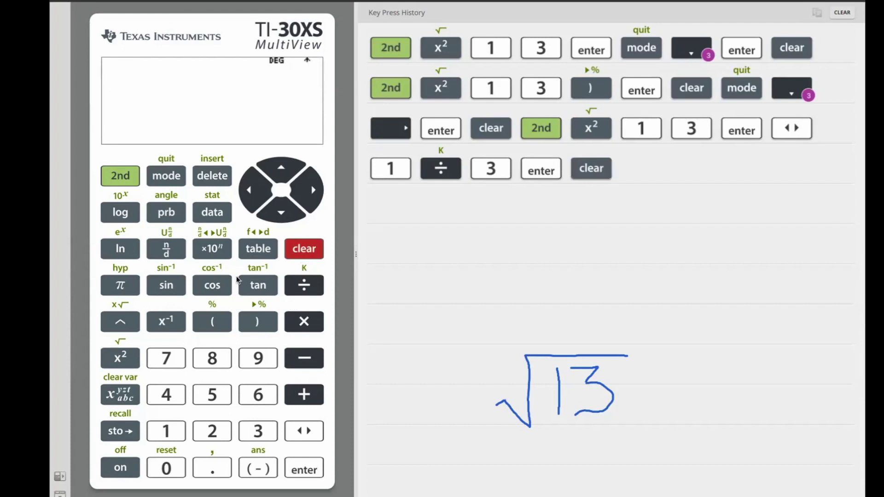
Evaluate the fraction (6−2)/(17−23) to −2/3 and toggle it to −0.666666667
left_click(167, 252)
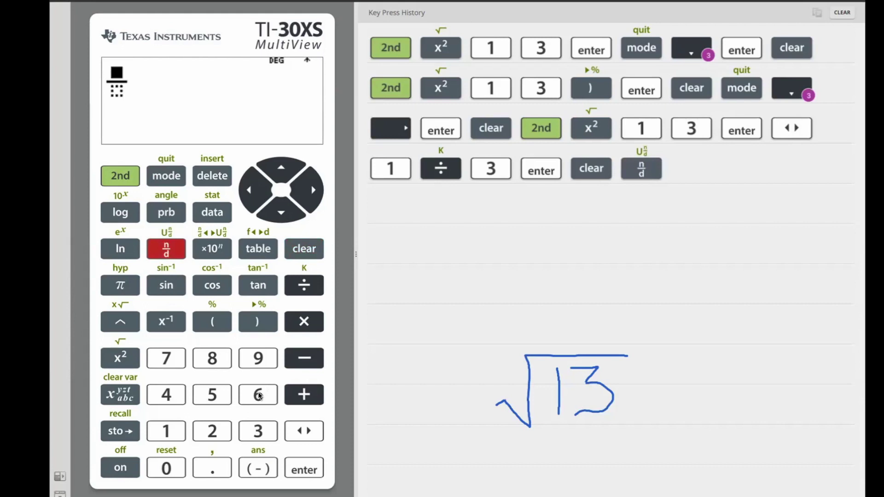
key("6")
key("minus")
left_click(213, 432)
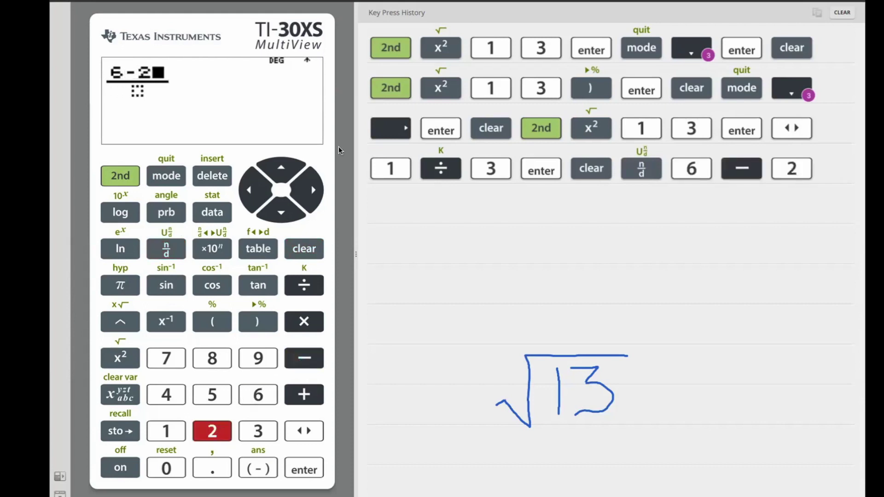
key("Down")
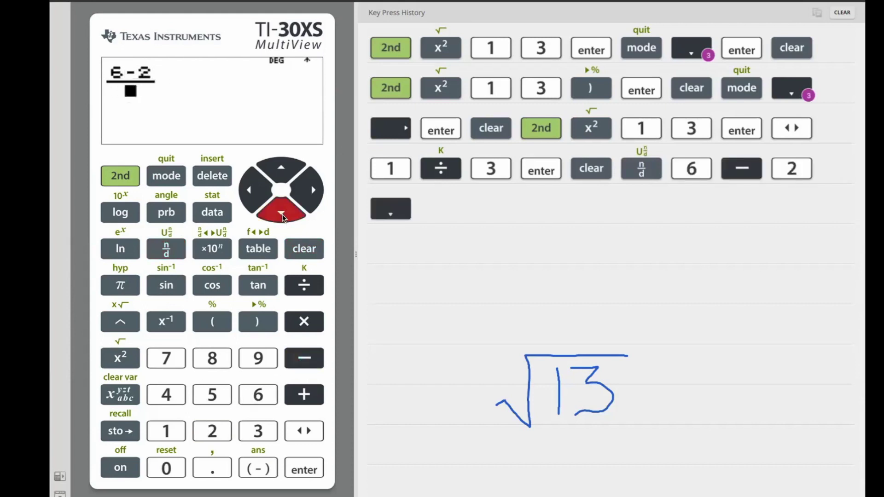
left_click(167, 431)
left_click(166, 359)
key("minus")
key("2")
key("3")
left_click(304, 469)
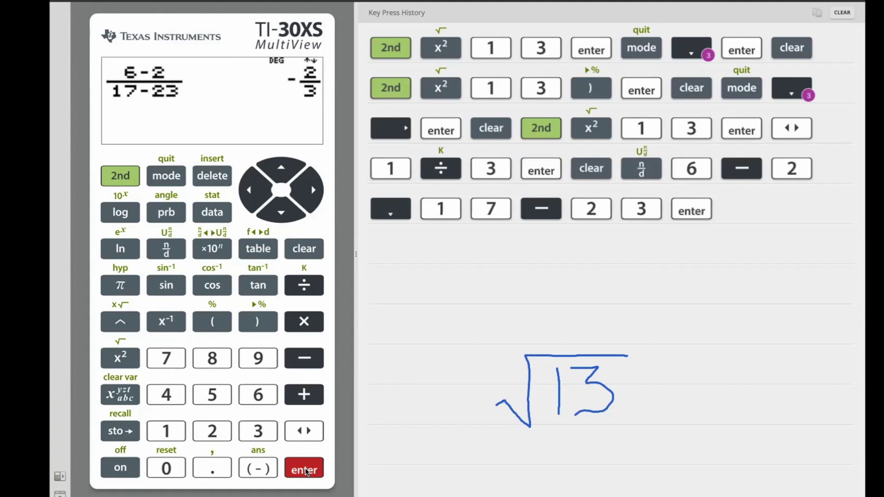
left_click(308, 431)
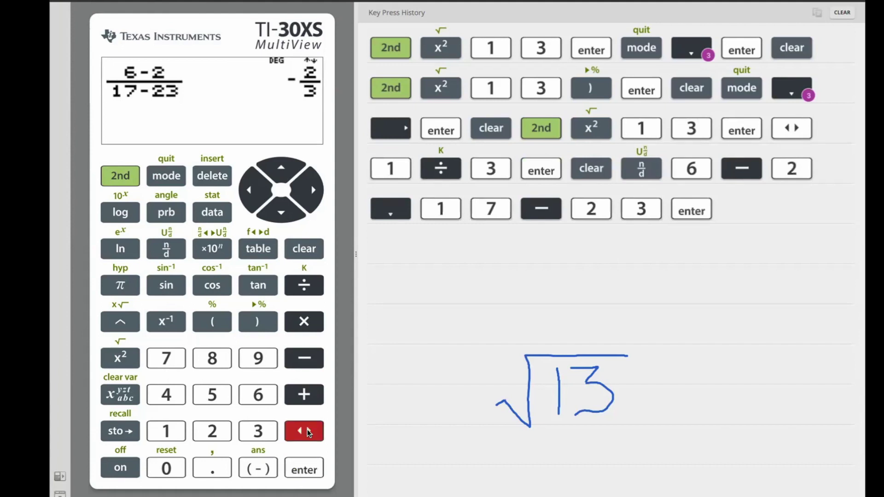